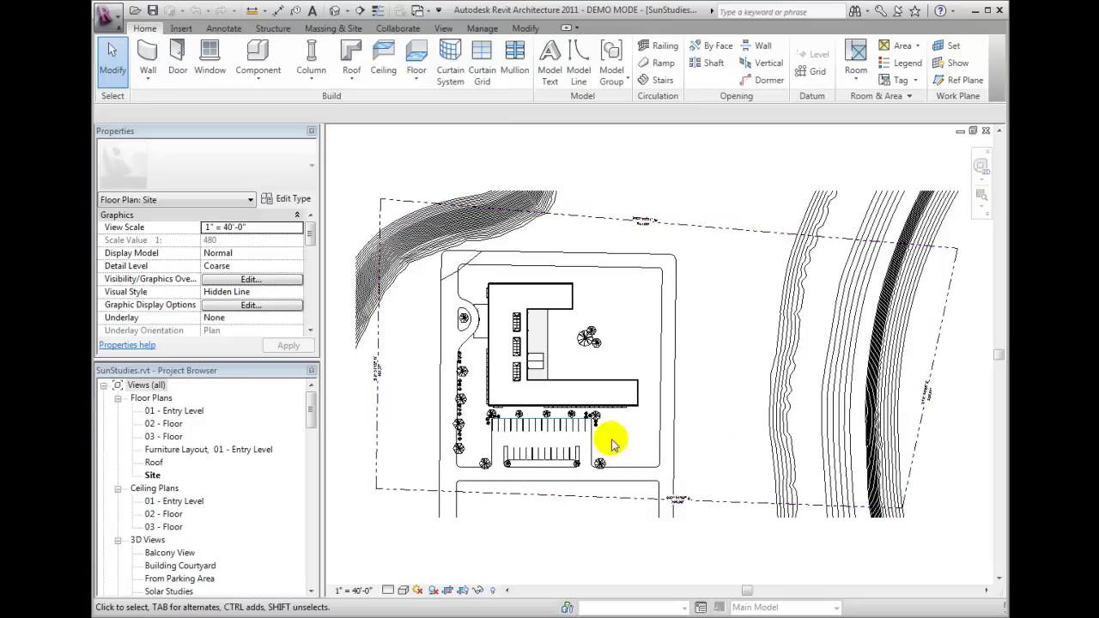
# Scroll the Project Browser down to the 3D Views list.
pyautogui.moveTo(310, 405); pyautogui.dragTo(308, 422)
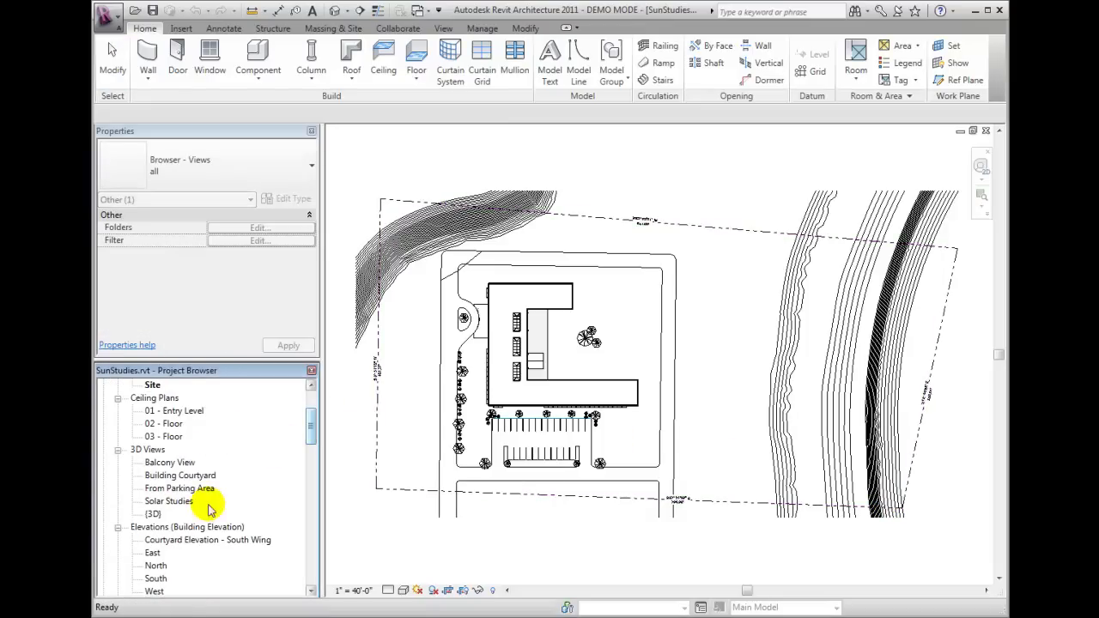
# Open the Solar Studies 3D view and turn Sun Path on.
pyautogui.doubleClick(170, 502)
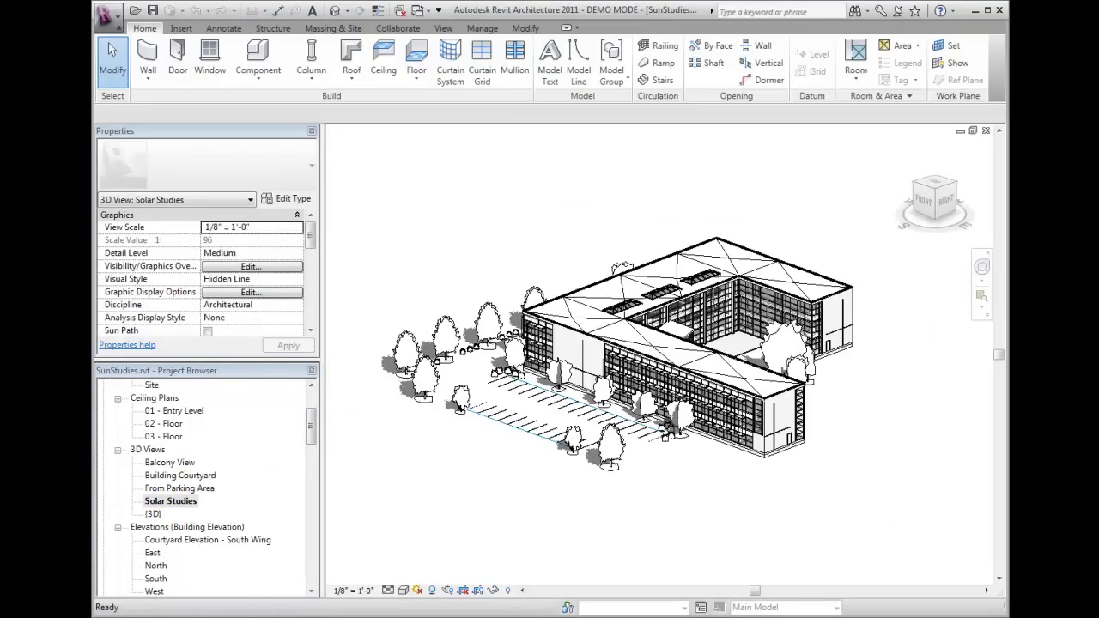
pyautogui.click(418, 591)
pyautogui.click(435, 575)
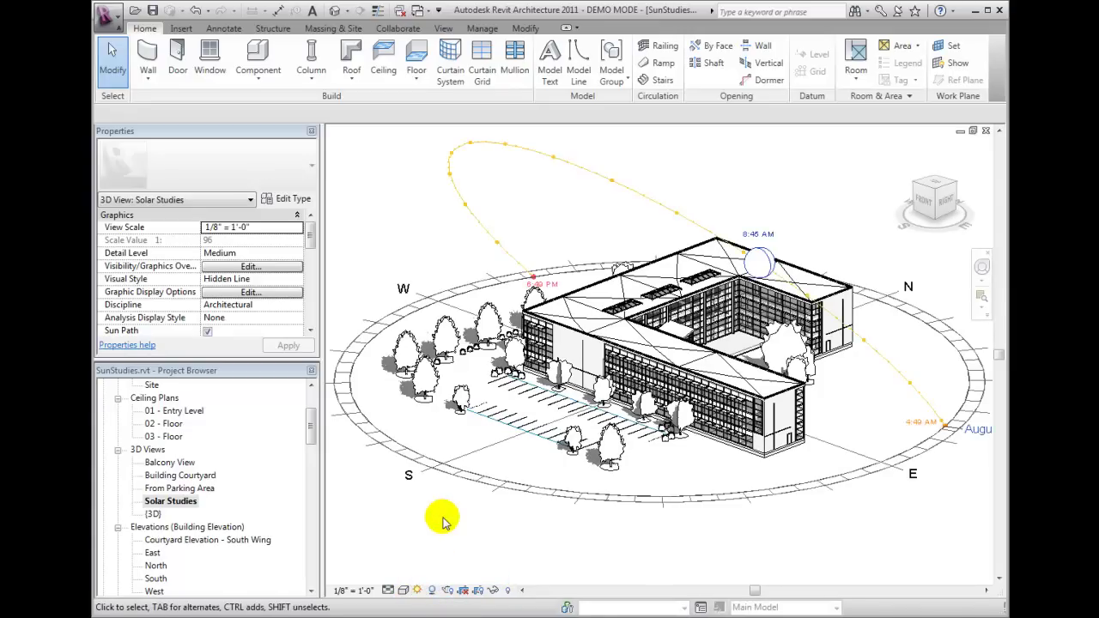
# Change the sun path date to 6/21, leaving the time of day unchanged.
pyautogui.click(982, 435)
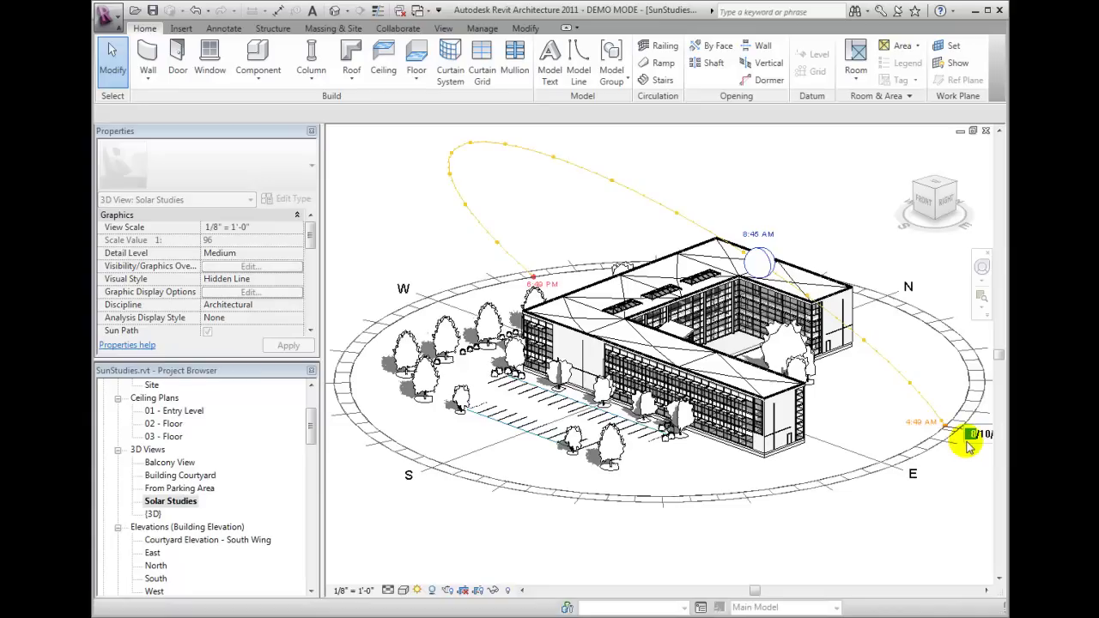
pyautogui.press('Right')
pyautogui.write('21')
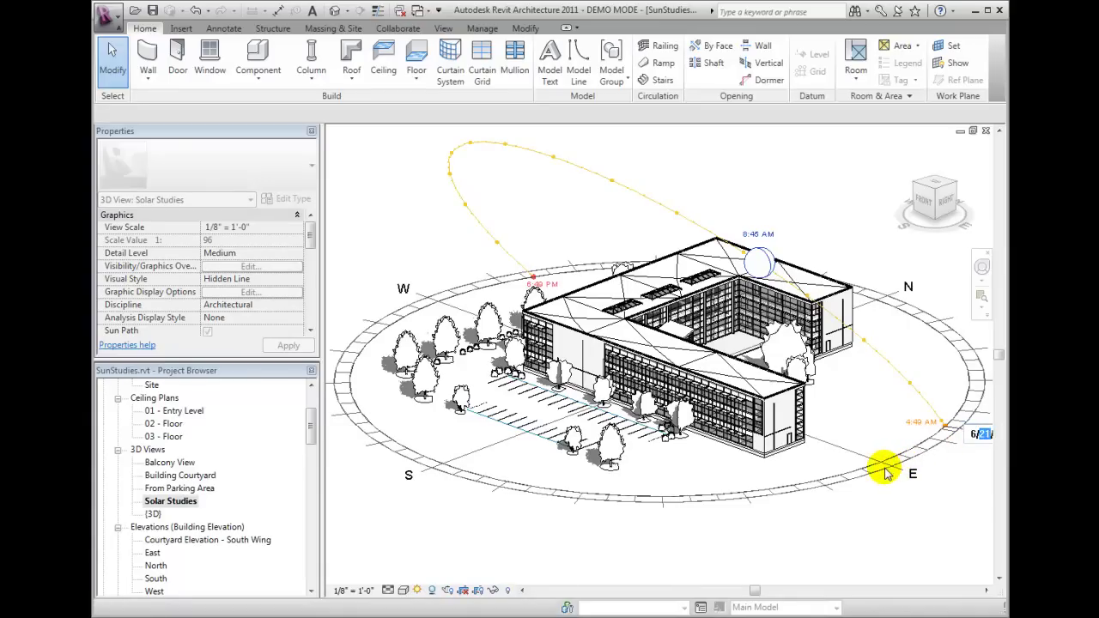
pyautogui.press('Return')
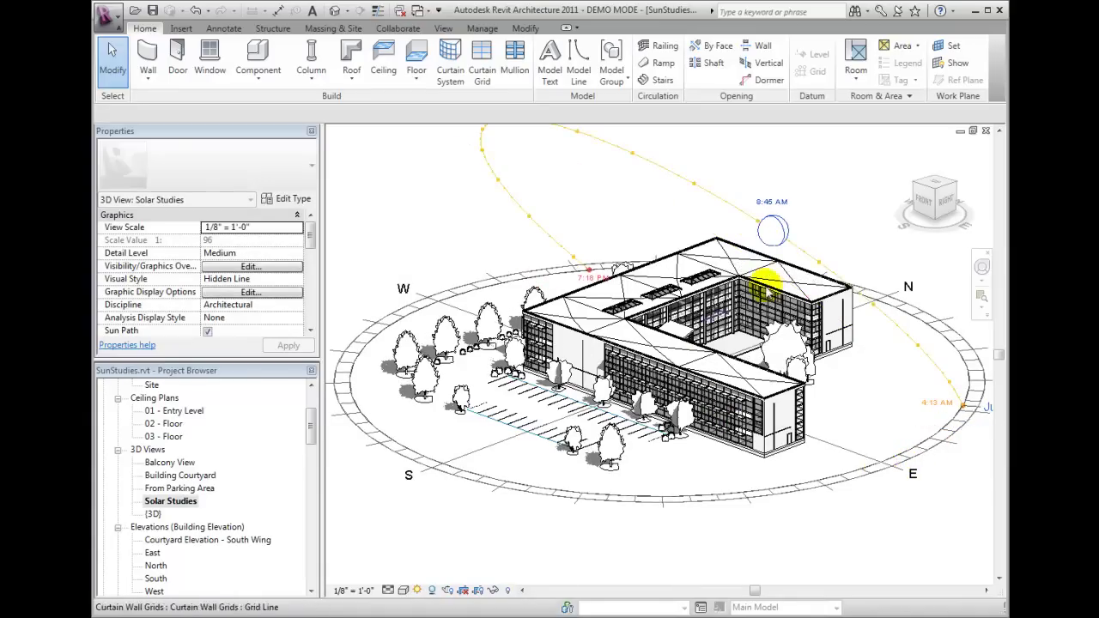
pyautogui.click(777, 209)
pyautogui.press('Up')
pyautogui.press('Up')
pyautogui.press('Up')
pyautogui.press('Up')
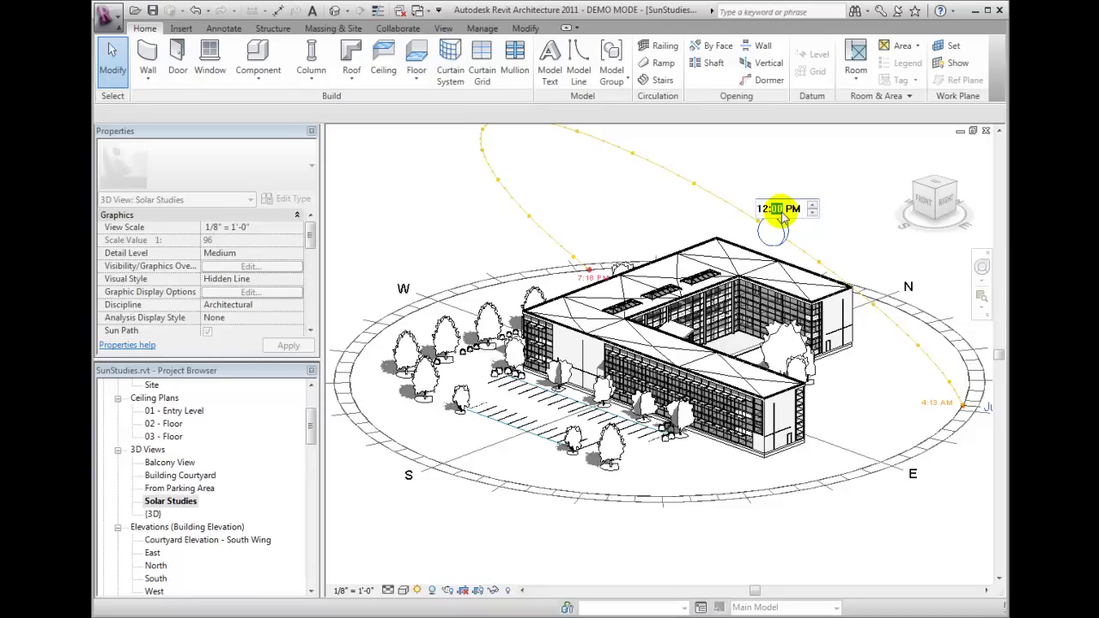
pyautogui.press('Escape')
pyautogui.press('Escape')
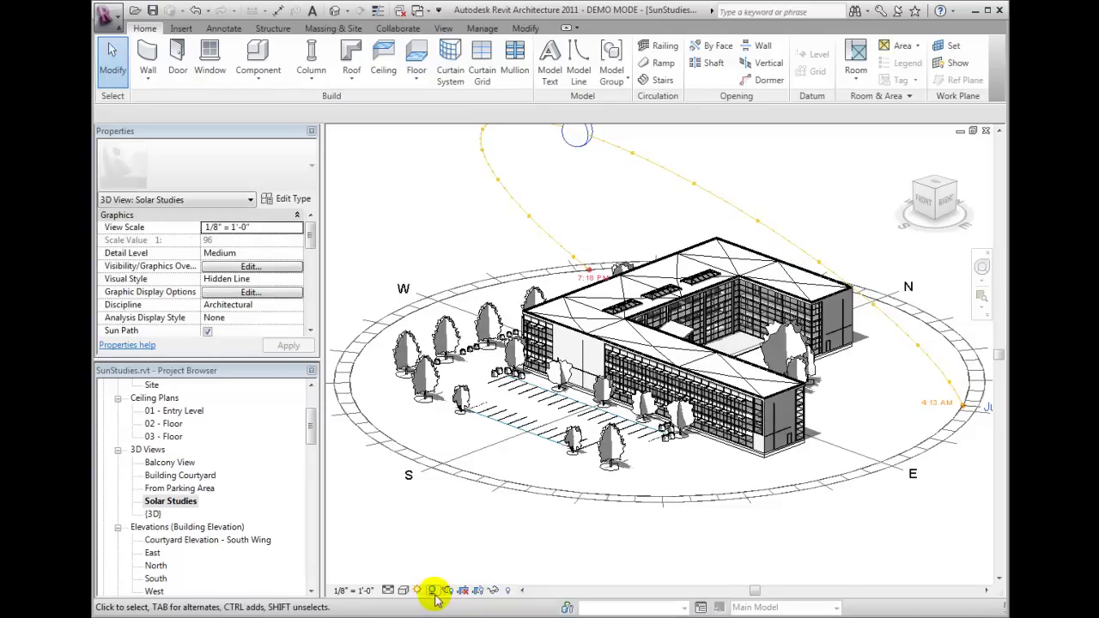
# Switch Shadows On in the Solar Studies view, then bring up the Sun Settings dialog.
pyautogui.click(435, 592)
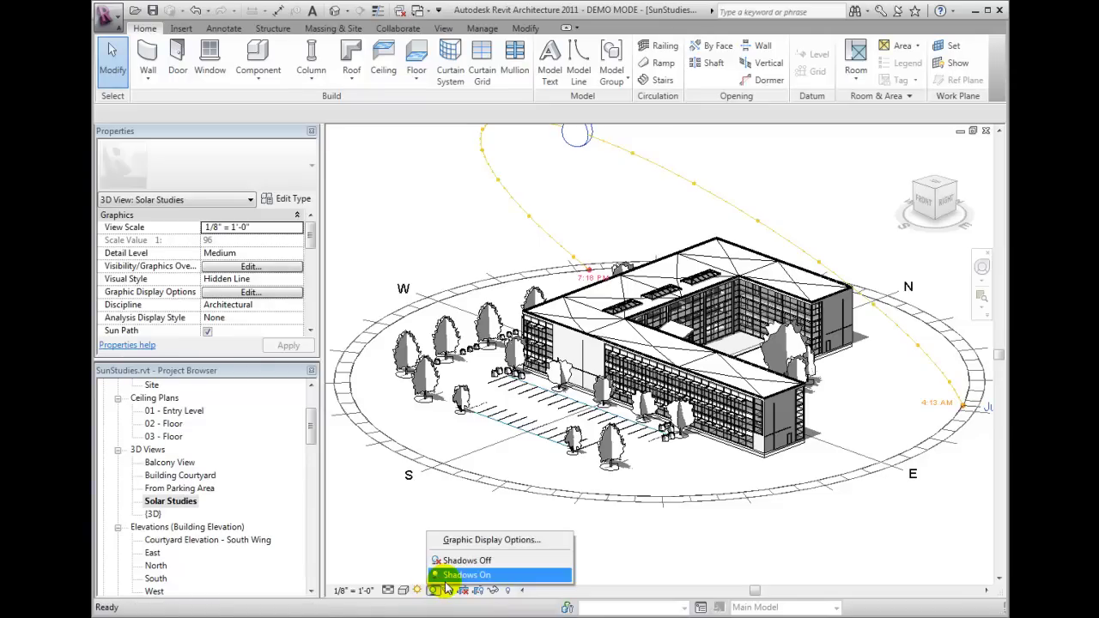
pyautogui.click(438, 579)
pyautogui.click(419, 592)
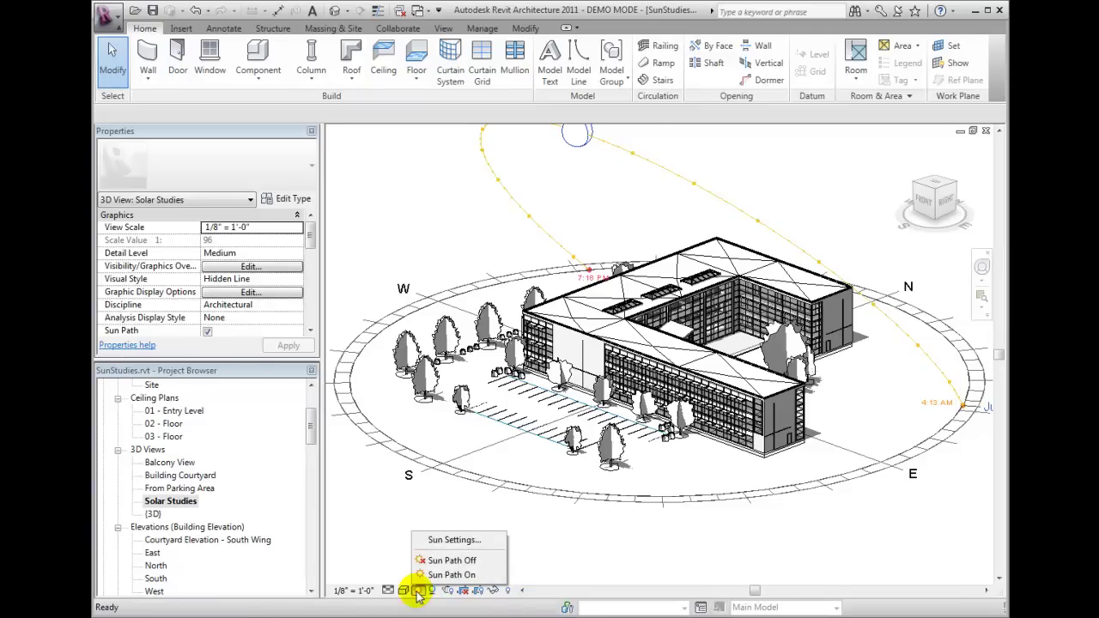
pyautogui.click(440, 537)
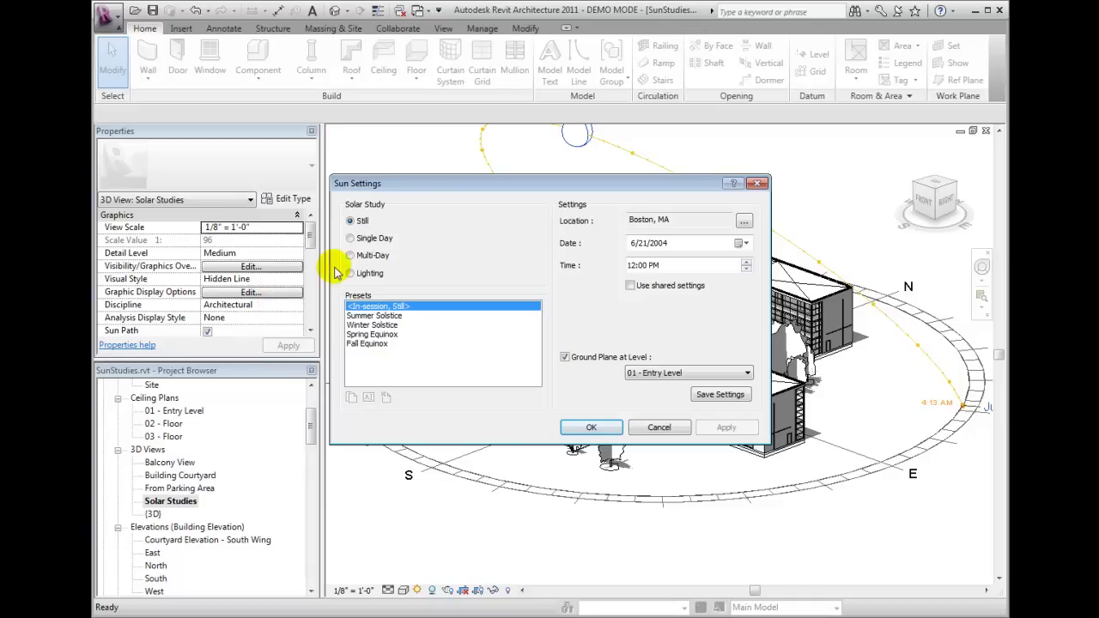
# Try Multi-Day with its One hour interval, then settle on a Single Day solar study.
pyautogui.click(352, 257)
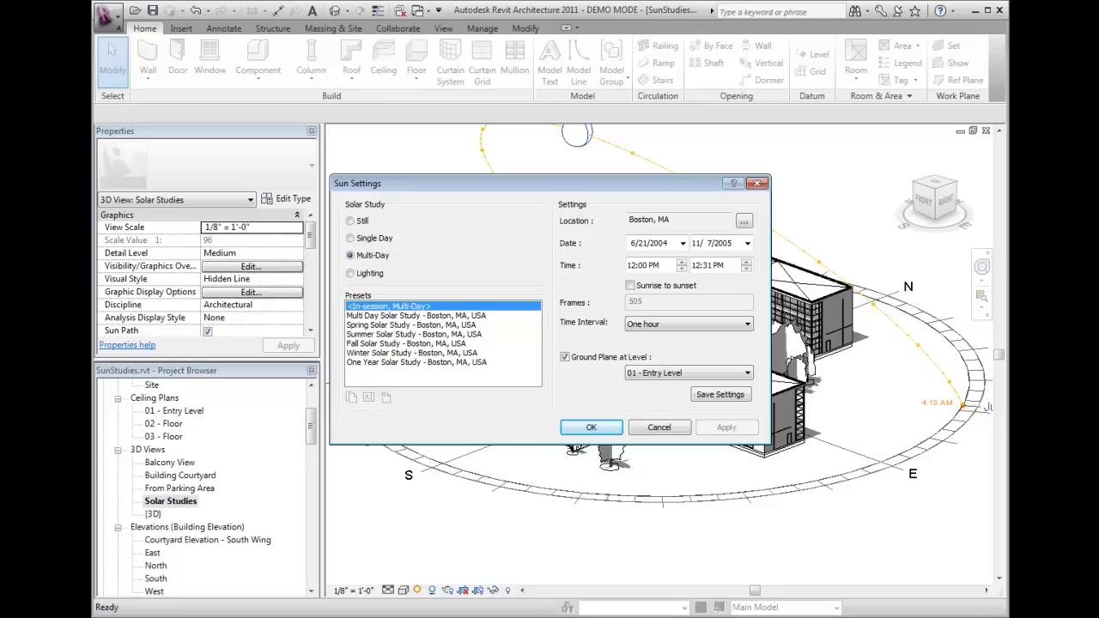
pyautogui.click(748, 324)
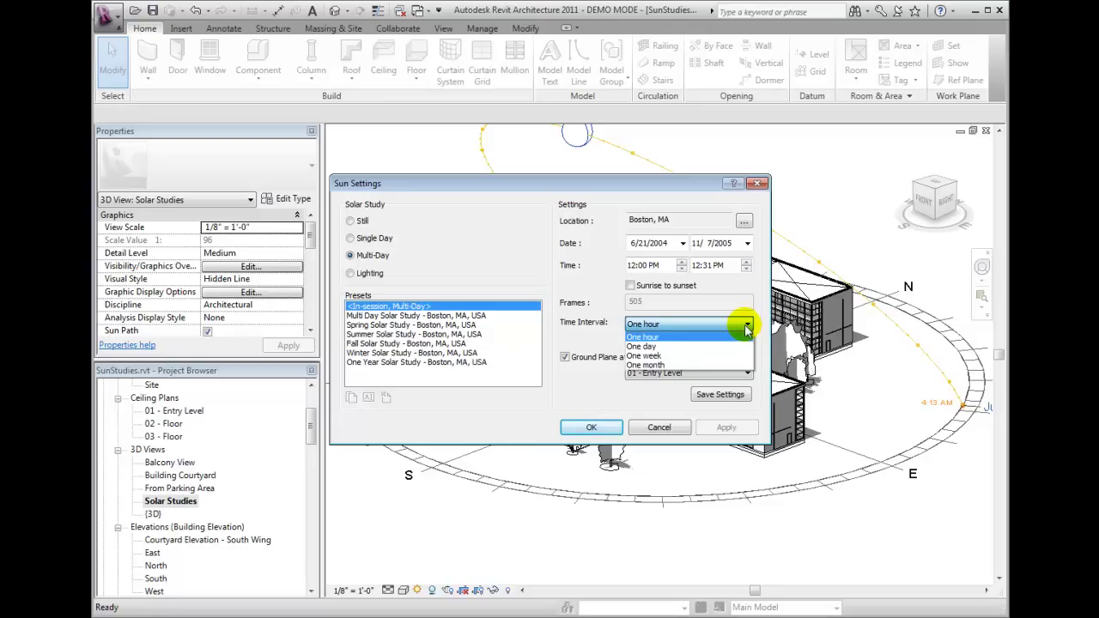
pyautogui.press('Return')
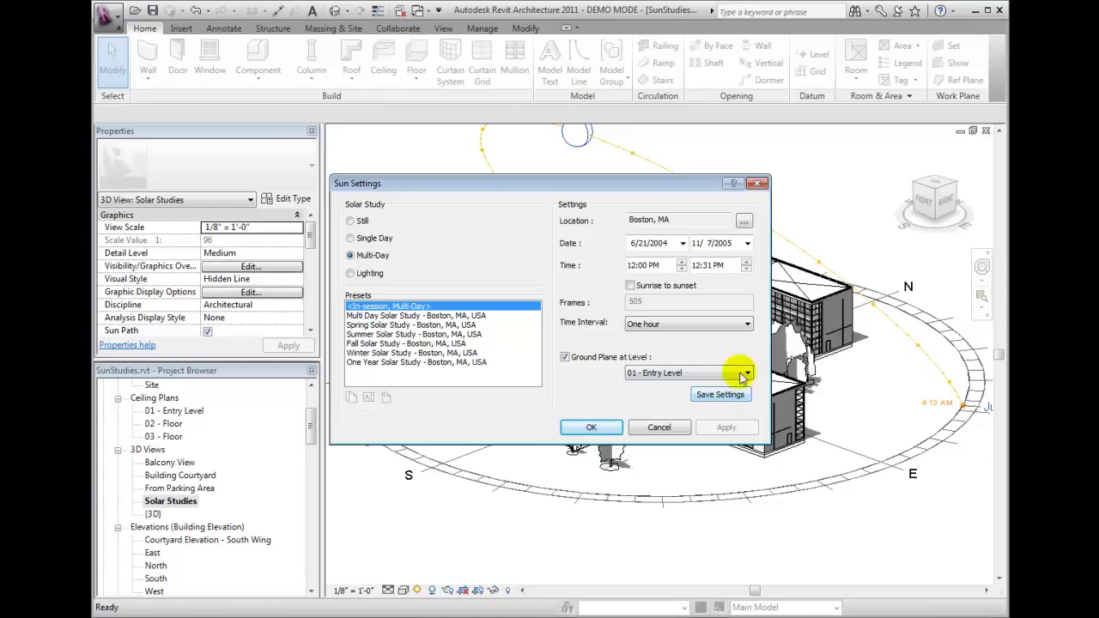
pyautogui.click(351, 238)
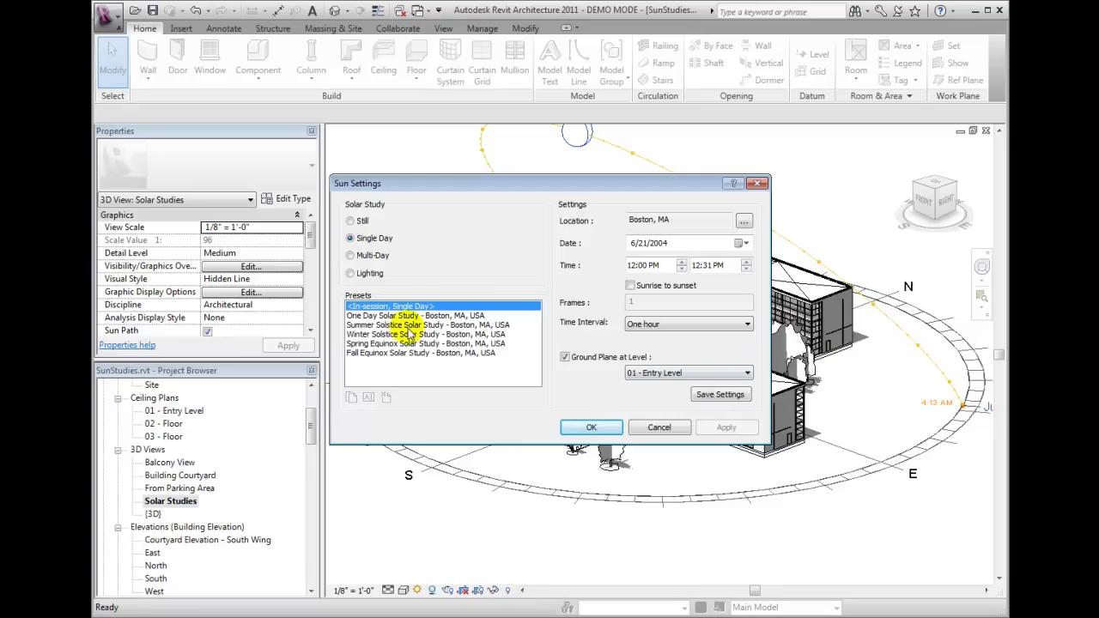
# Duplicate the Summer Solstice preset as 'My Solar Study'.
pyautogui.click(407, 325)
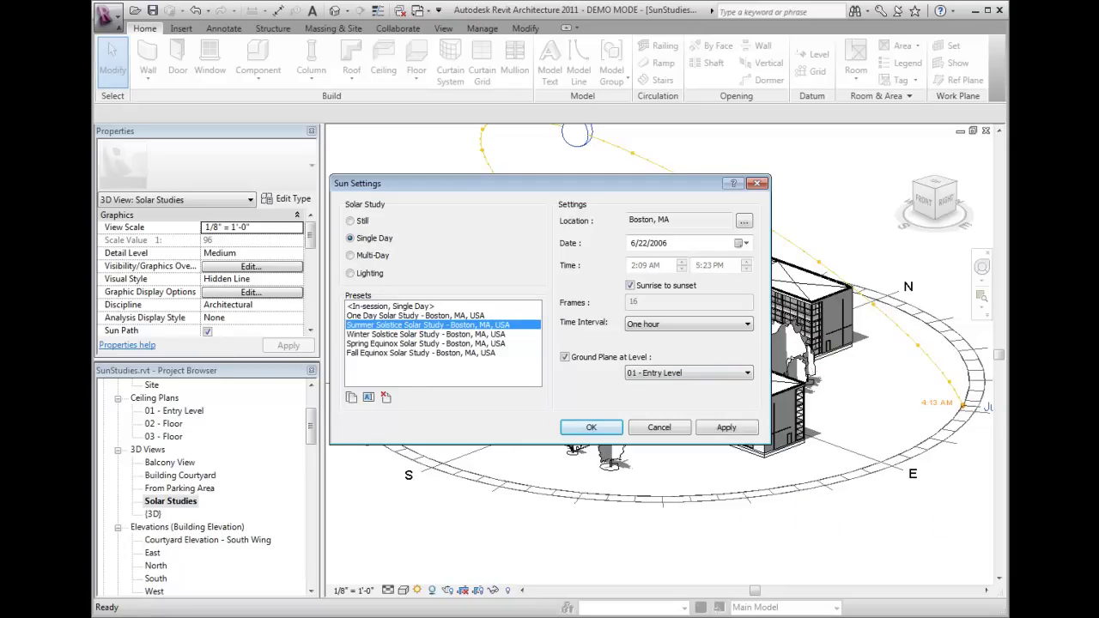
pyautogui.click(352, 399)
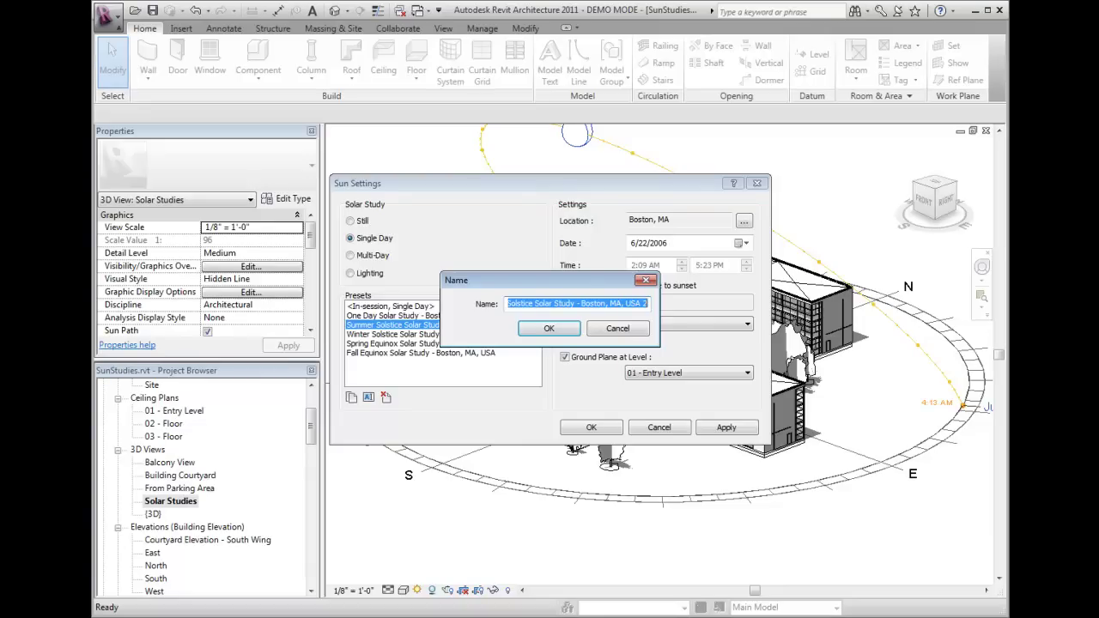
pyautogui.write('My Sola')
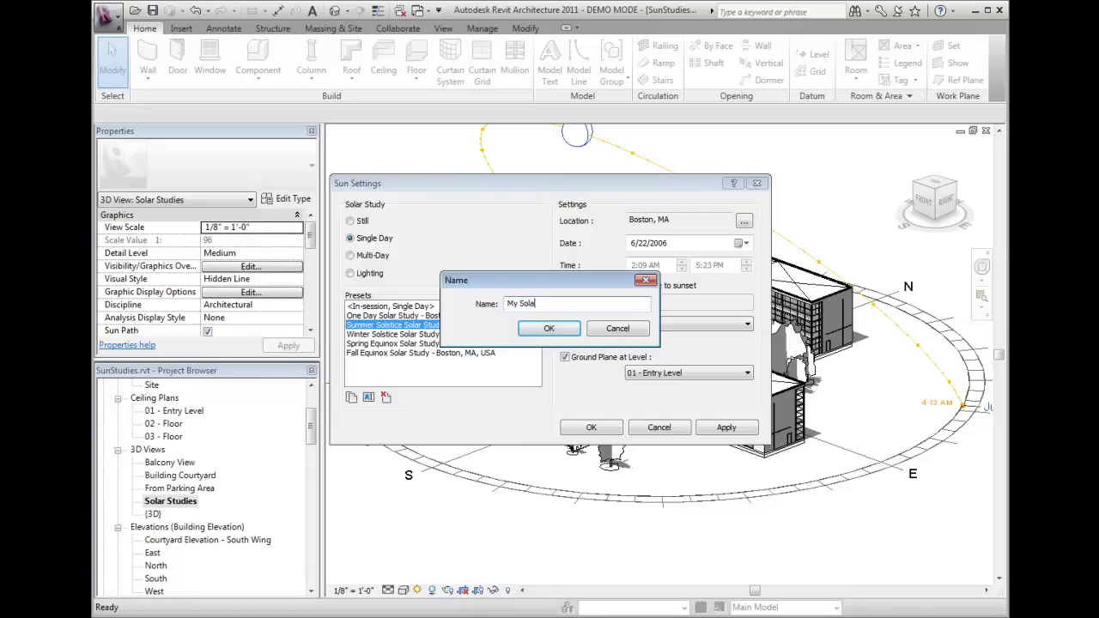
pyautogui.write('r Study')
pyautogui.click(562, 329)
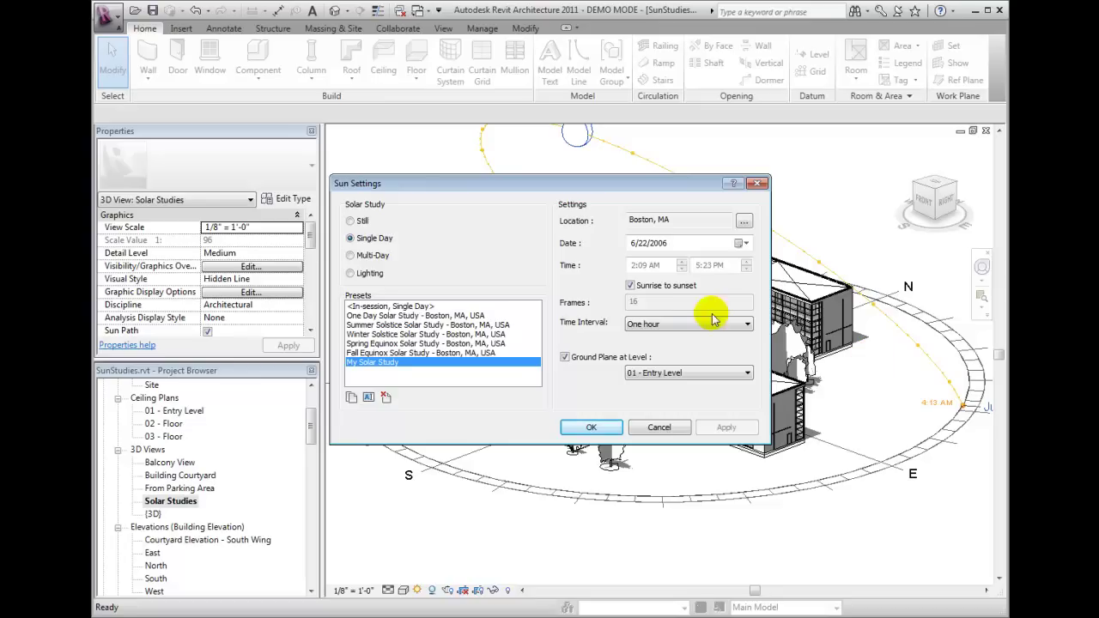
# Set My Solar Study's time interval to 15 minutes, sunrise to sunset, and apply it.
pyautogui.click(630, 285)
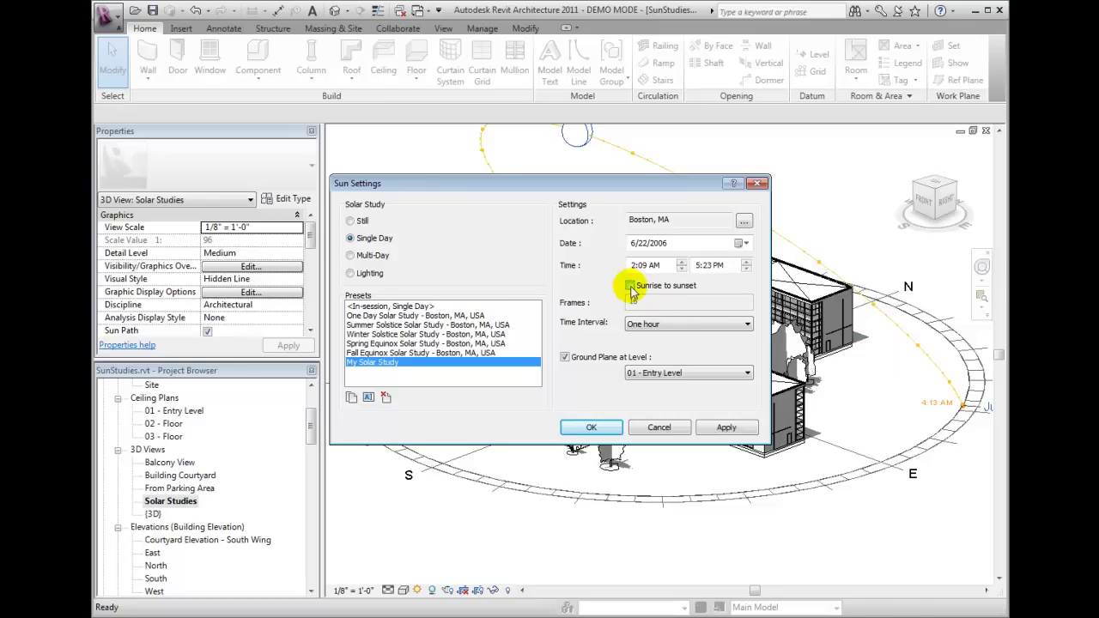
pyautogui.click(630, 285)
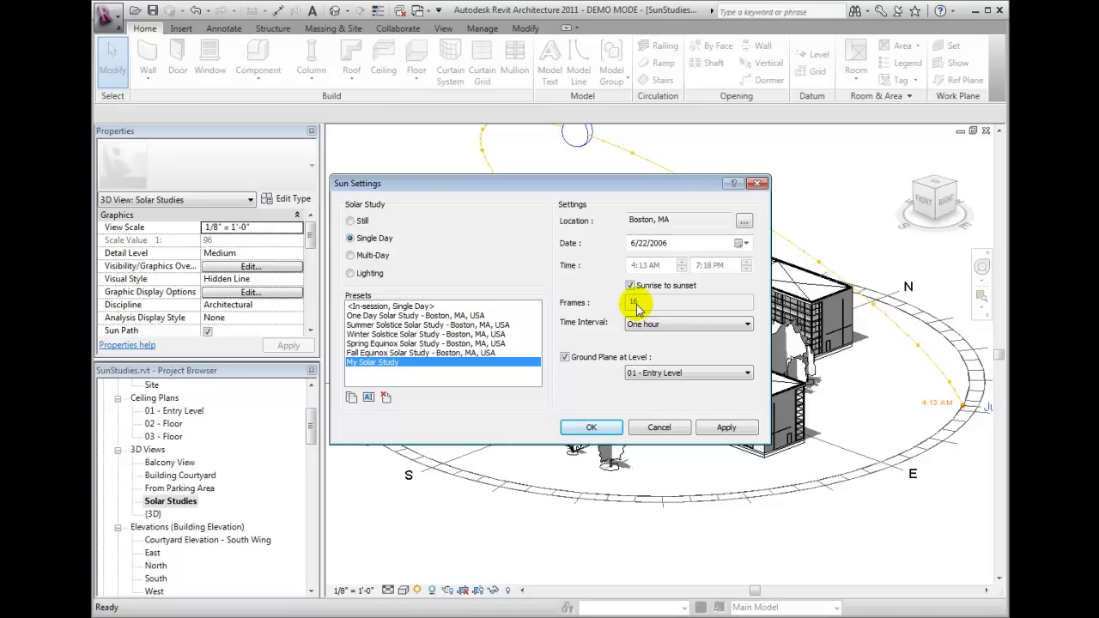
pyautogui.click(746, 324)
pyautogui.click(747, 326)
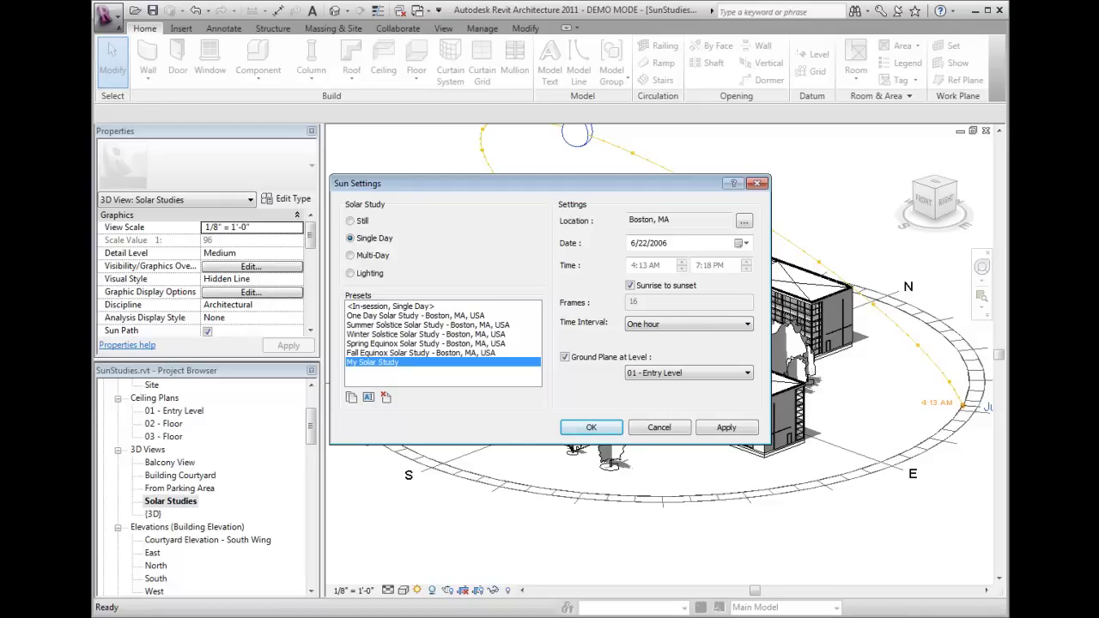
pyautogui.click(746, 324)
pyautogui.click(665, 337)
pyautogui.click(592, 428)
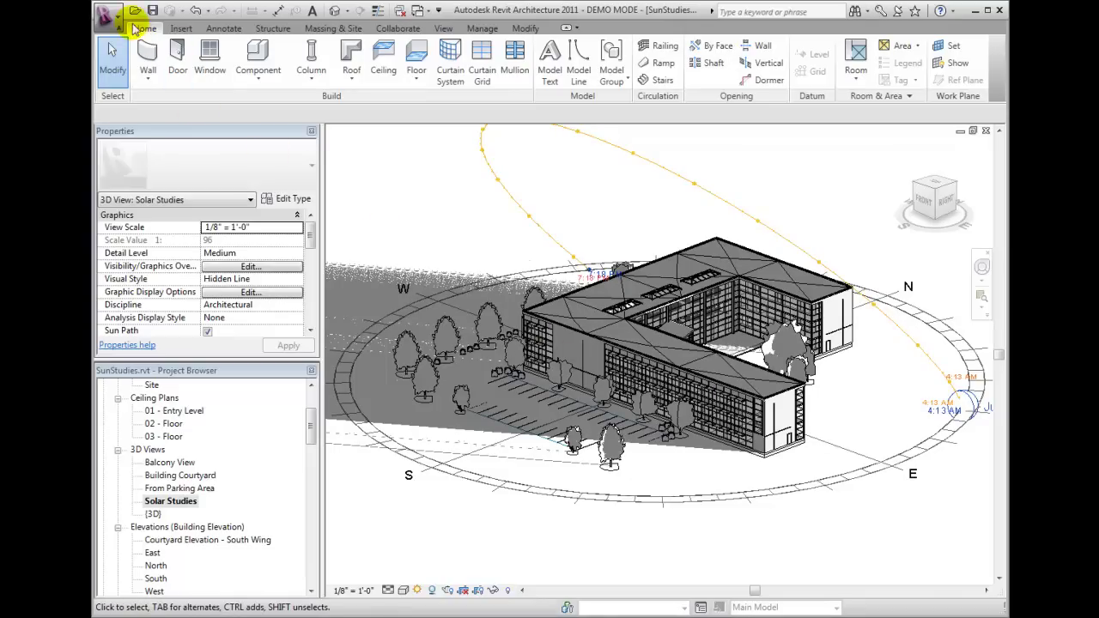
# Start a Solar Study export via Export > Images and Animations.
pyautogui.click(107, 16)
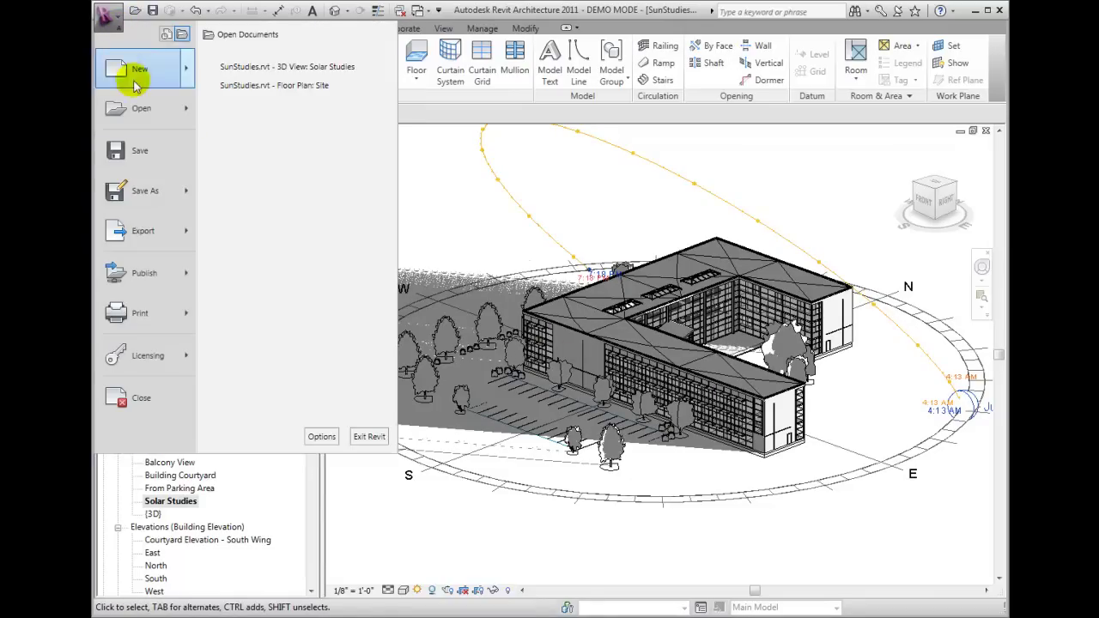
pyautogui.click(187, 230)
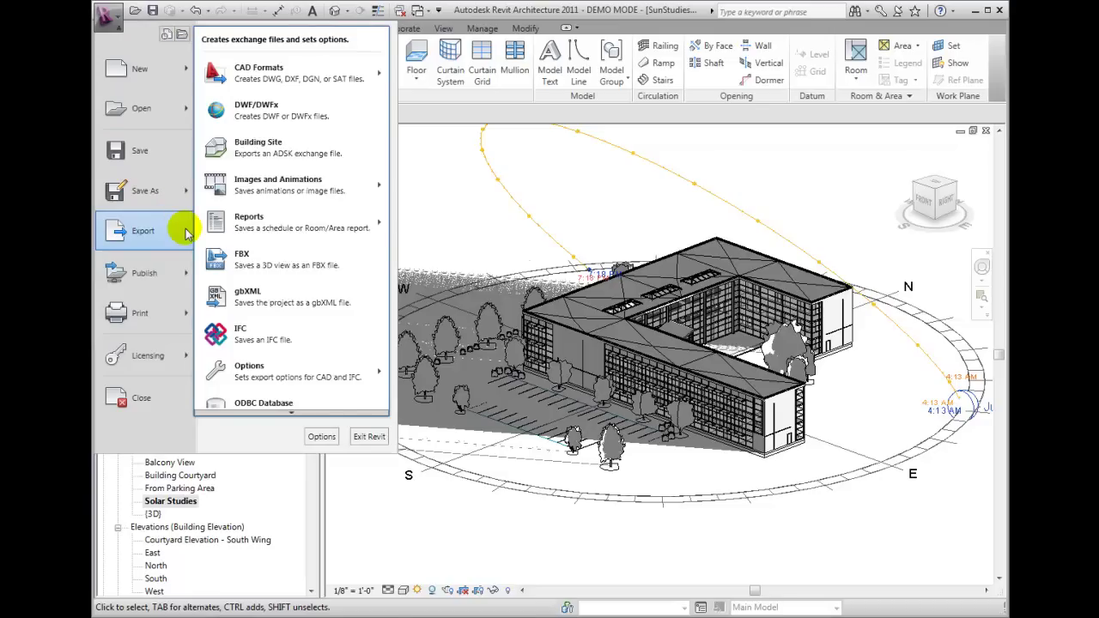
pyautogui.click(384, 185)
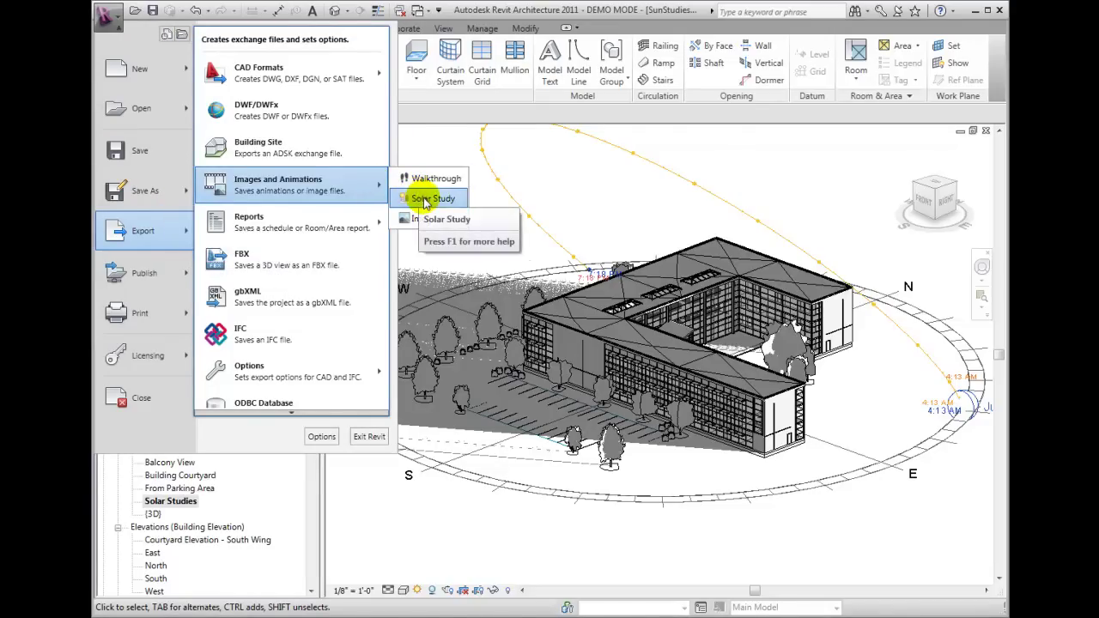
pyautogui.click(424, 200)
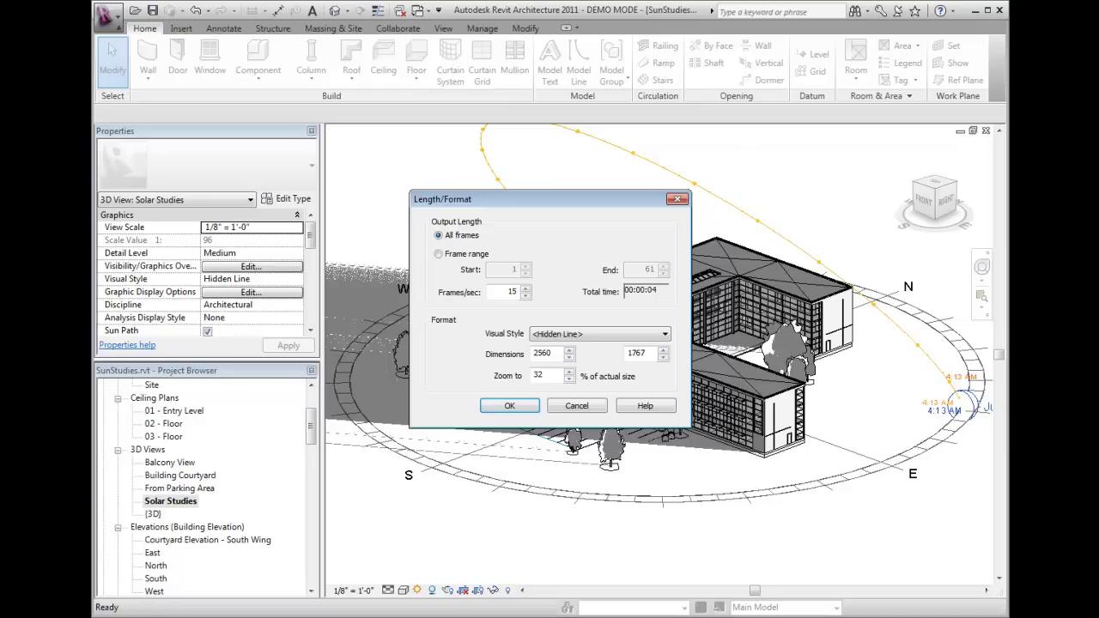
# Keep all 61 frames at 15 fps with the Hidden Line style and confirm Length/Format.
pyautogui.click(438, 254)
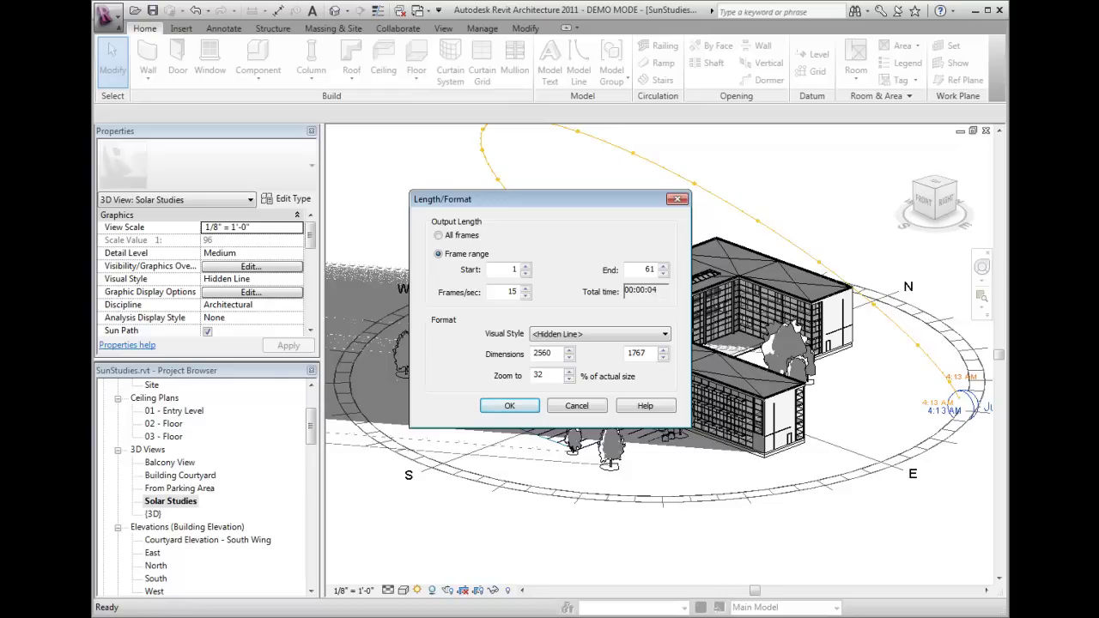
pyautogui.click(438, 237)
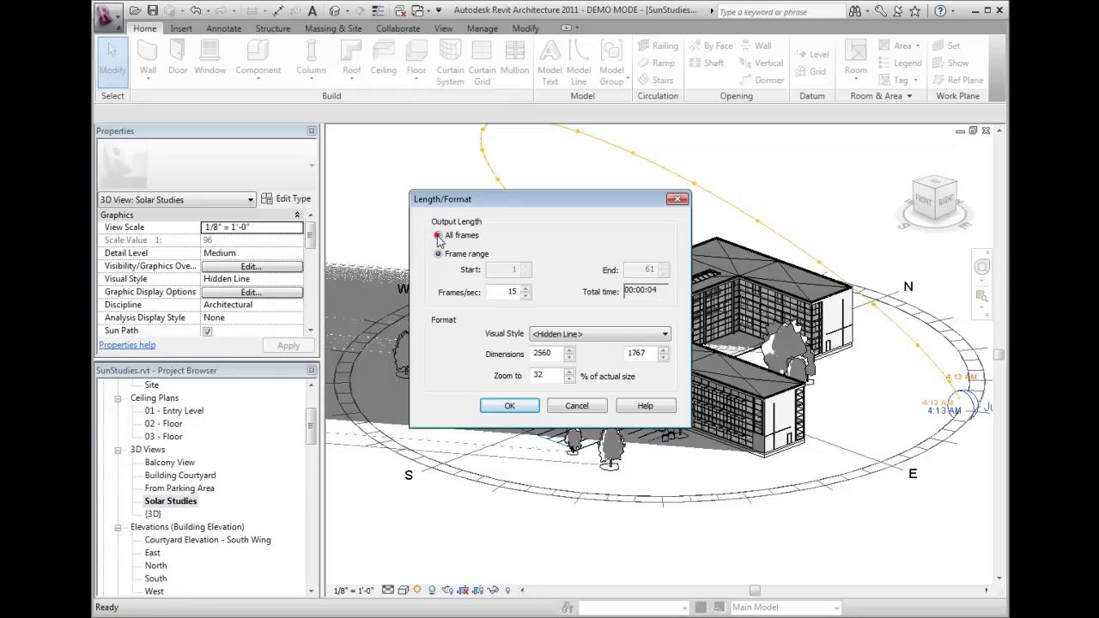
pyautogui.click(665, 335)
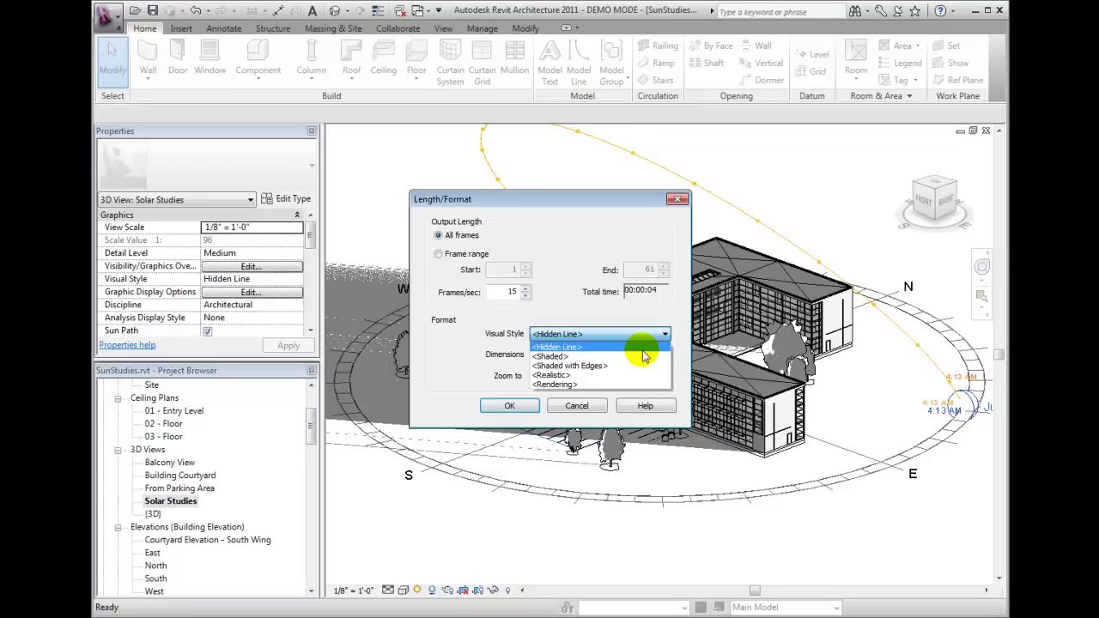
pyautogui.click(643, 347)
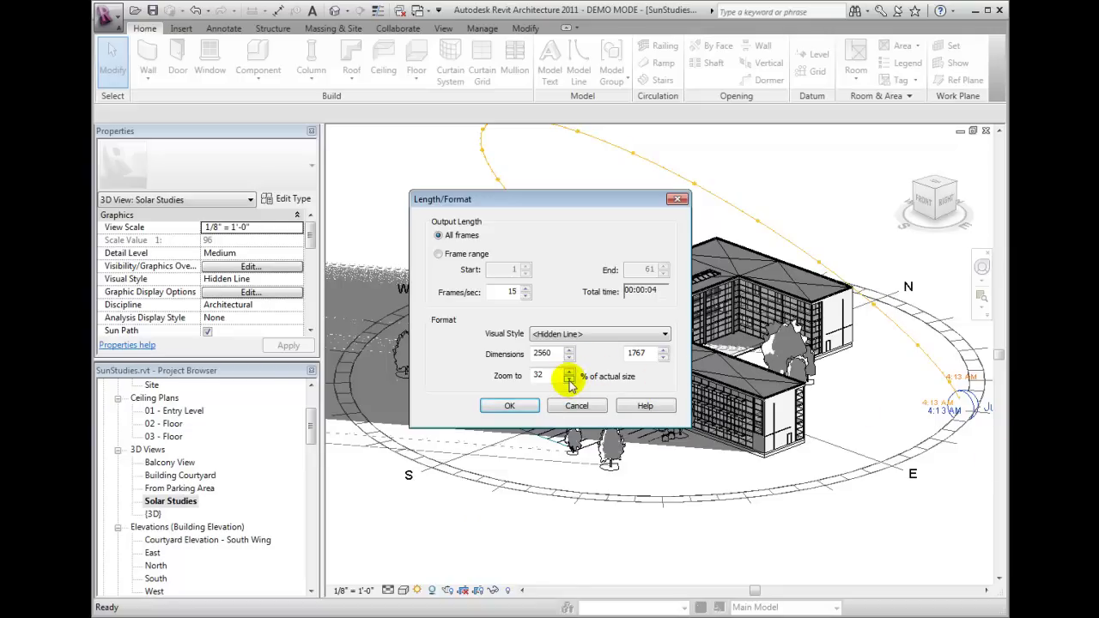
pyautogui.click(510, 408)
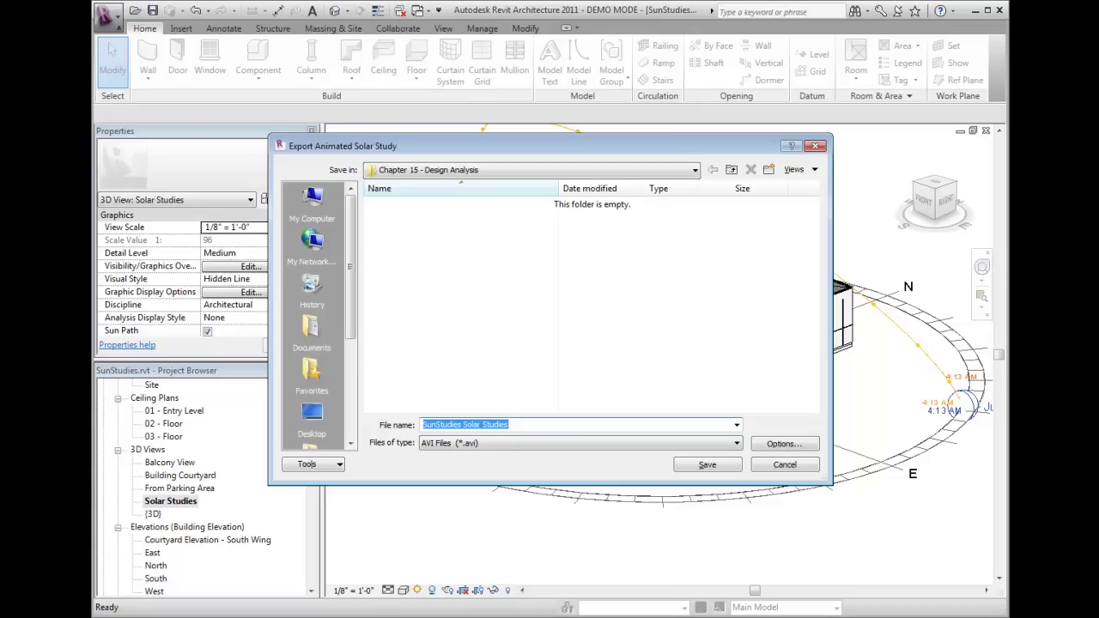
# Save the animation as 'Solar Study 1' AVI in the Chapter 15 - Design Analysis folder.
pyautogui.write('Solar Stu')
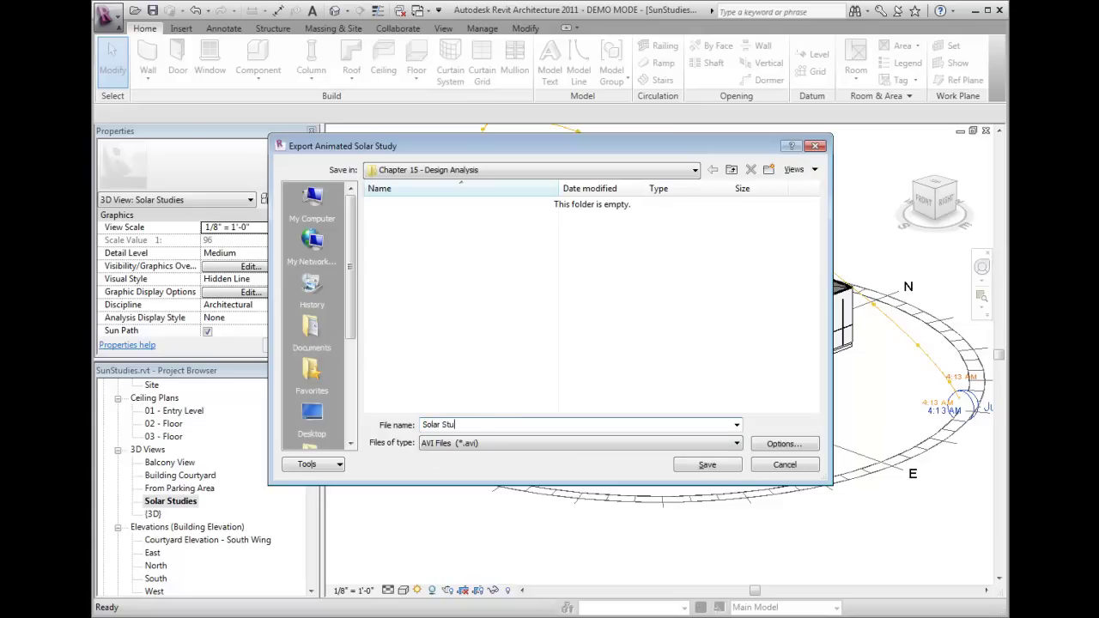
pyautogui.write('dy 1')
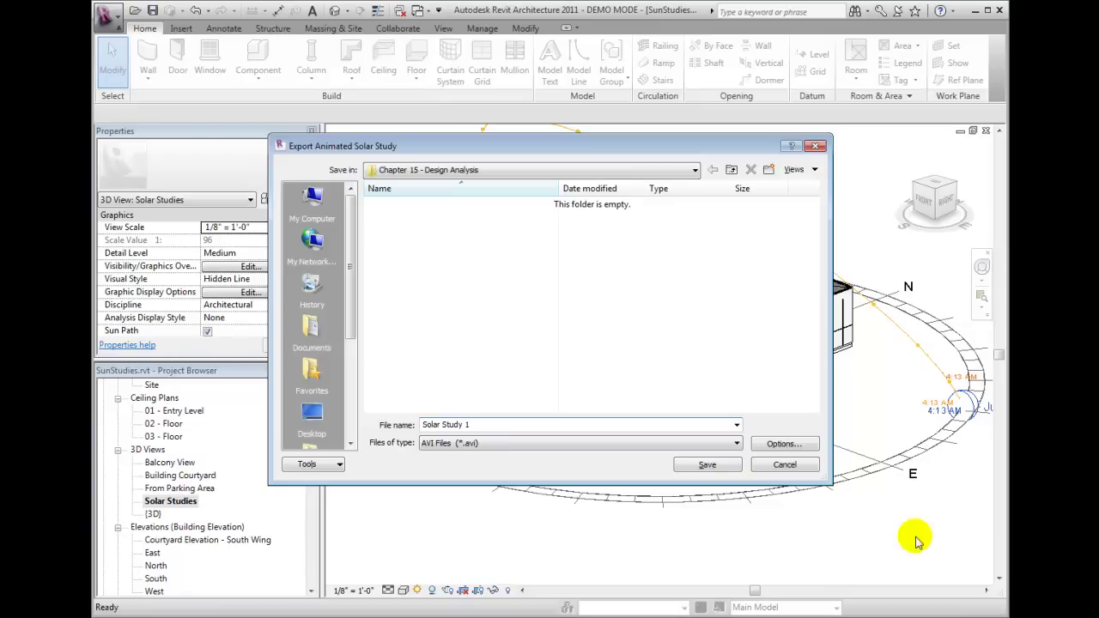
pyautogui.click(692, 464)
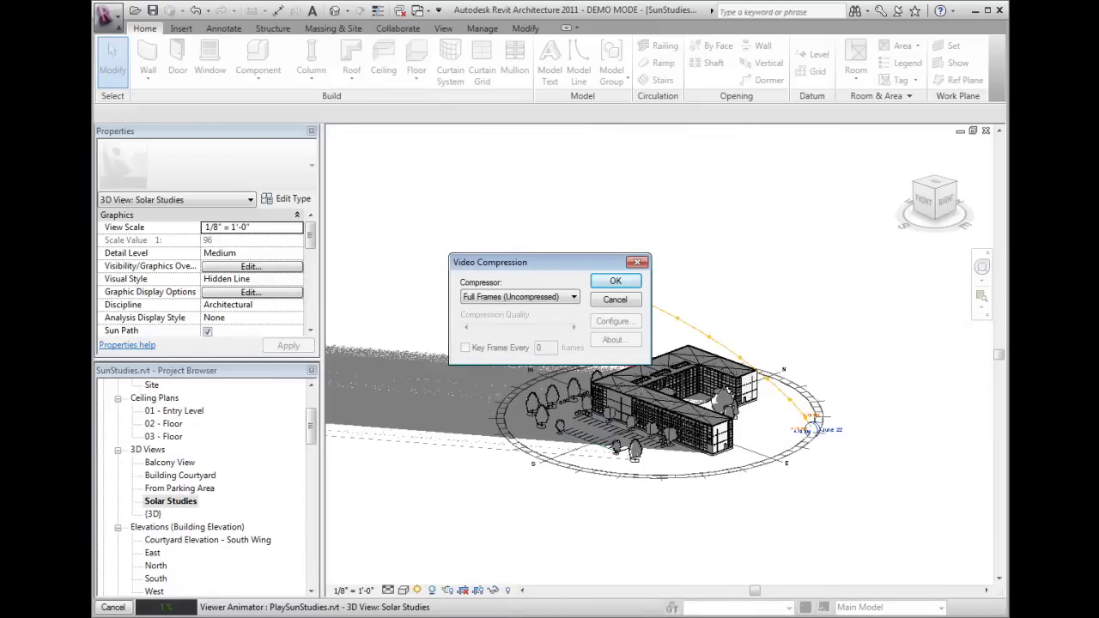
# Export with Microsoft Video 1 at quality 91, then select Solar Study 1.avi in Explorer.
pyautogui.click(573, 297)
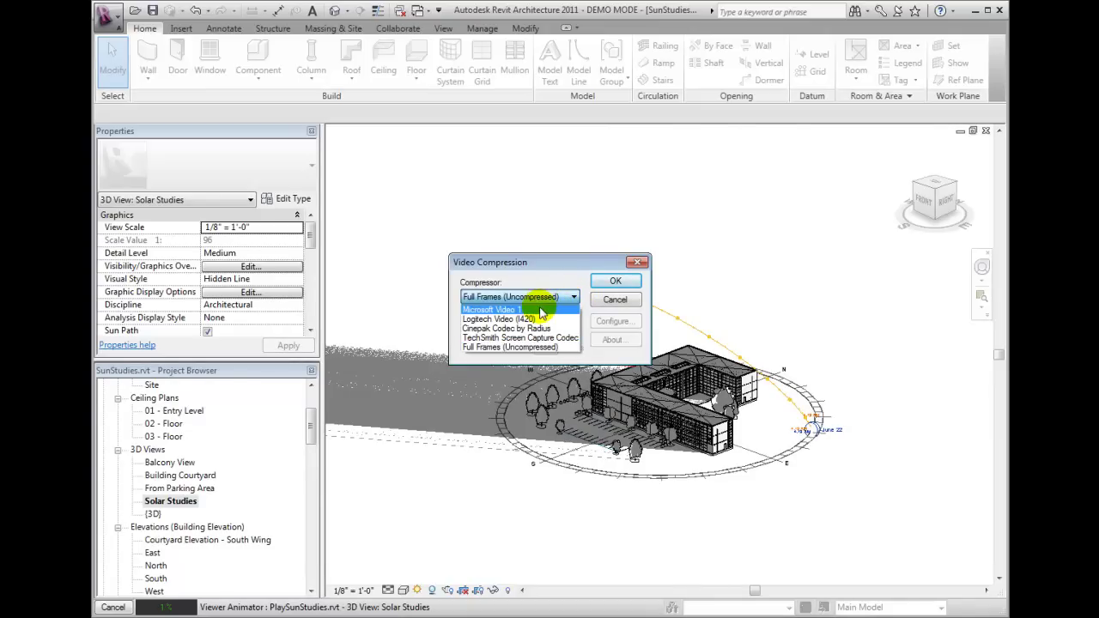
pyautogui.click(541, 311)
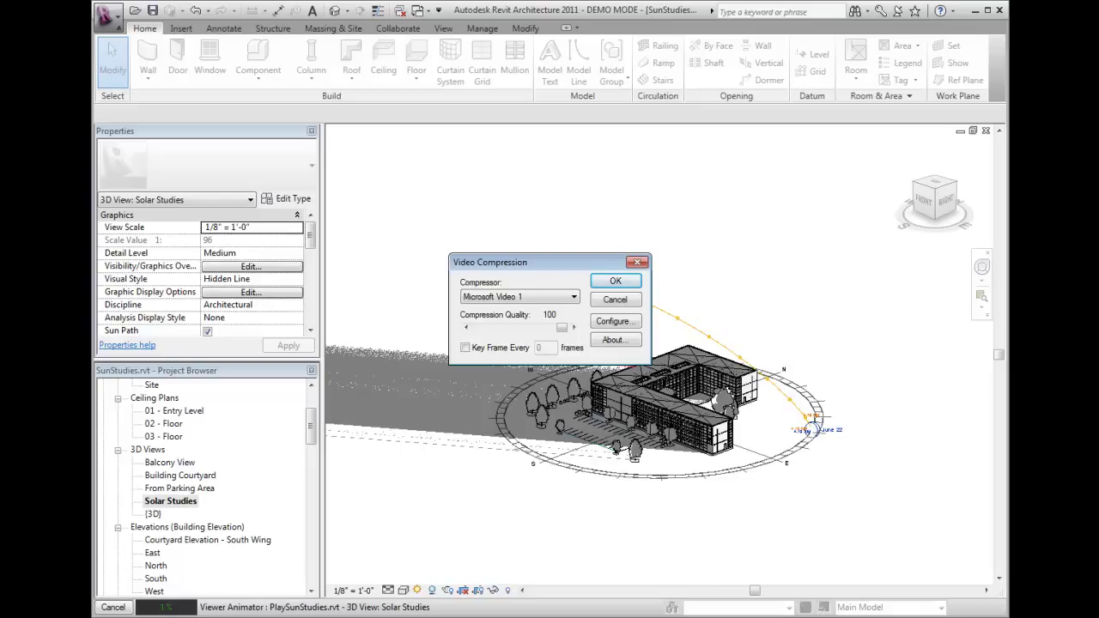
pyautogui.moveTo(561, 329); pyautogui.dragTo(554, 333)
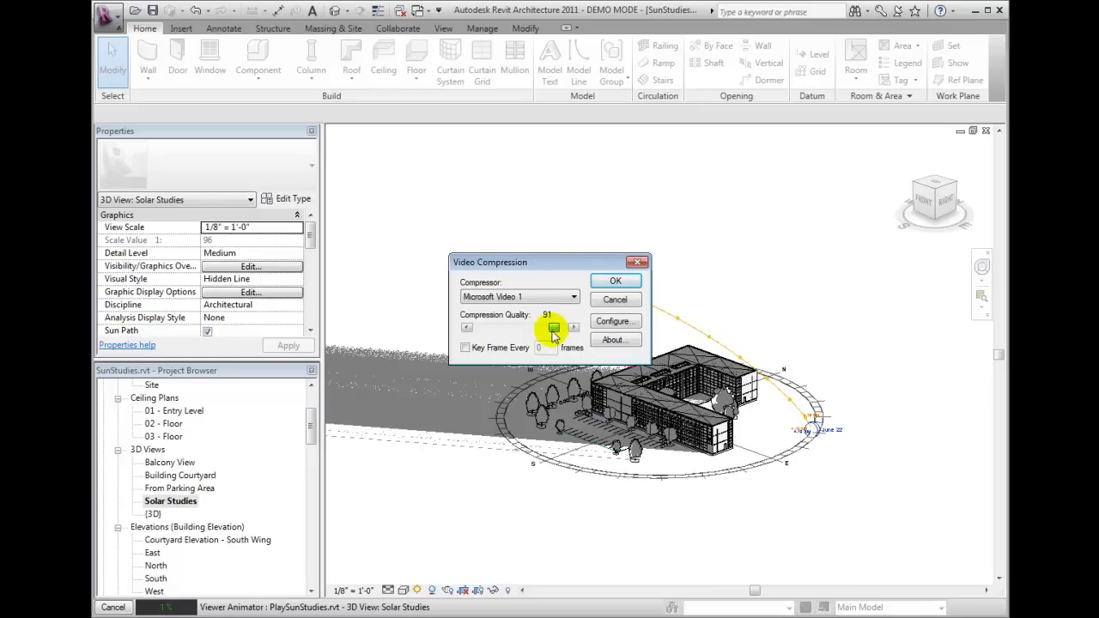
pyautogui.click(615, 280)
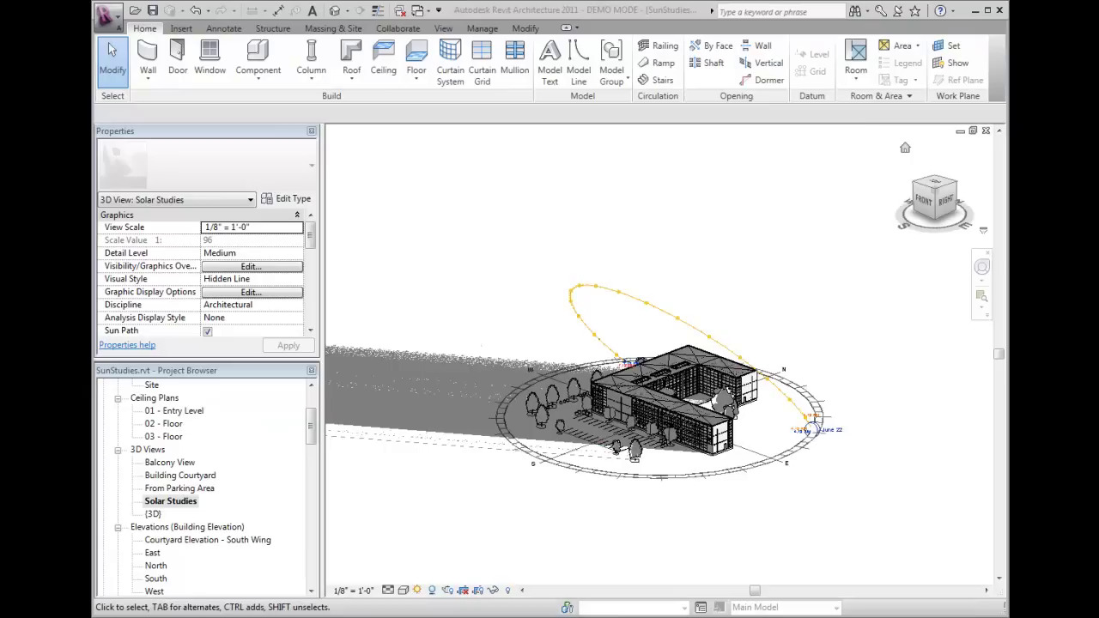
pyautogui.hotkey('alt', 'Tab')
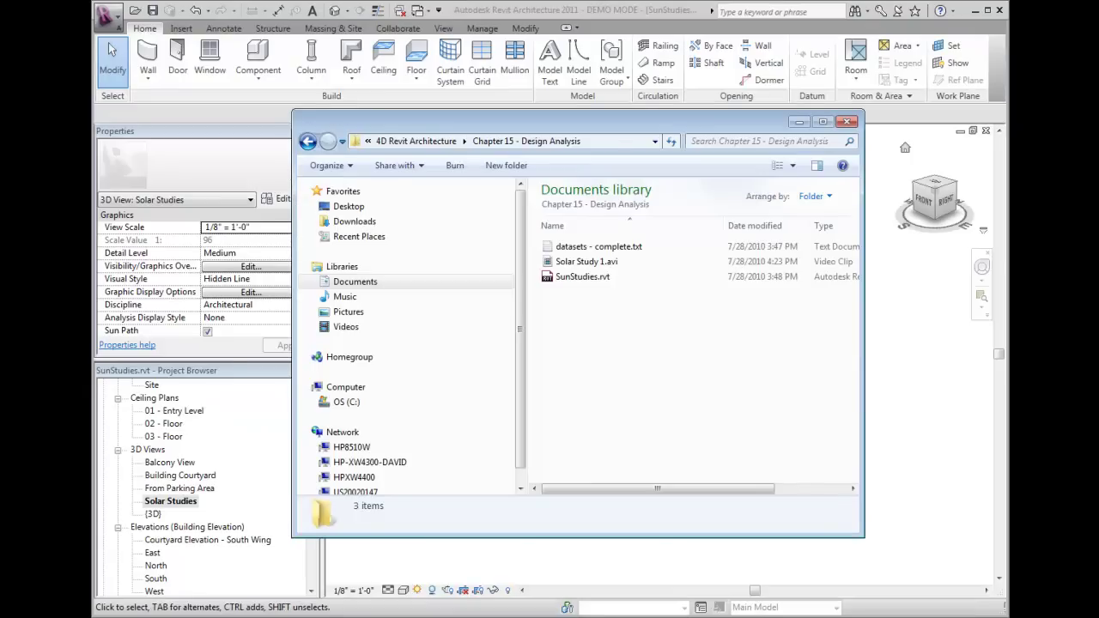
pyautogui.click(587, 262)
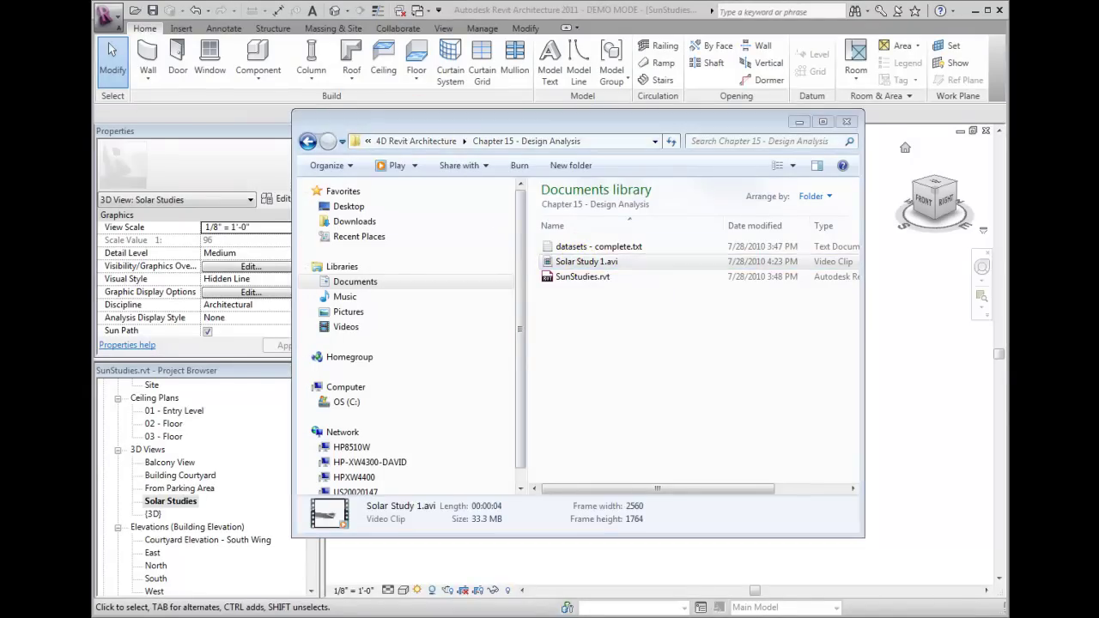
# Open Solar Study 1.avi in Windows Media Player to play back the moving building shadows.
pyautogui.press('Return')
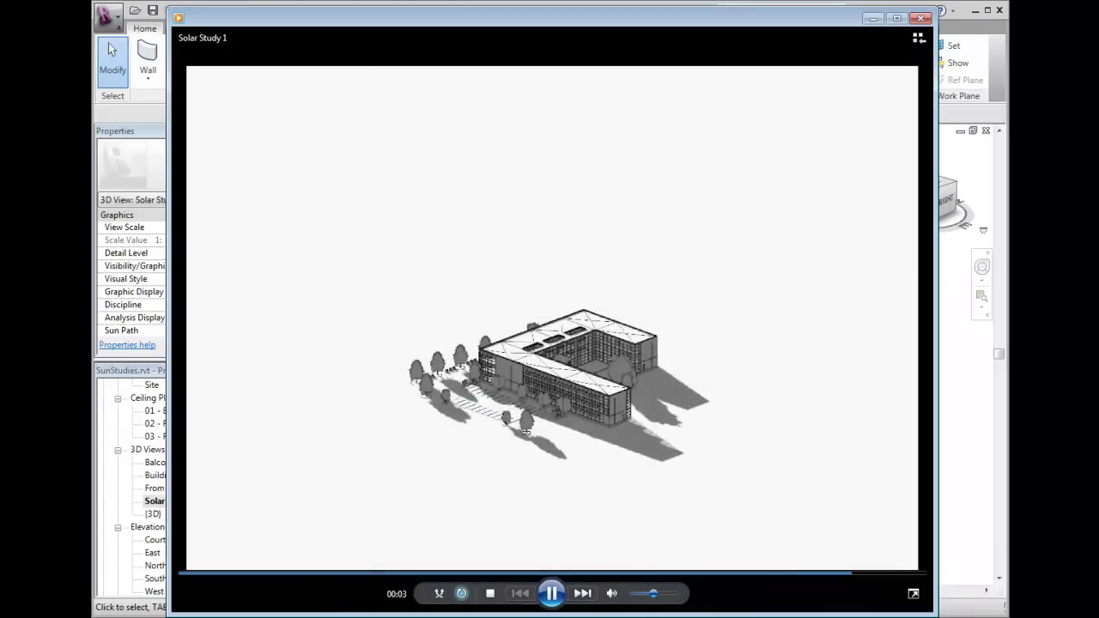